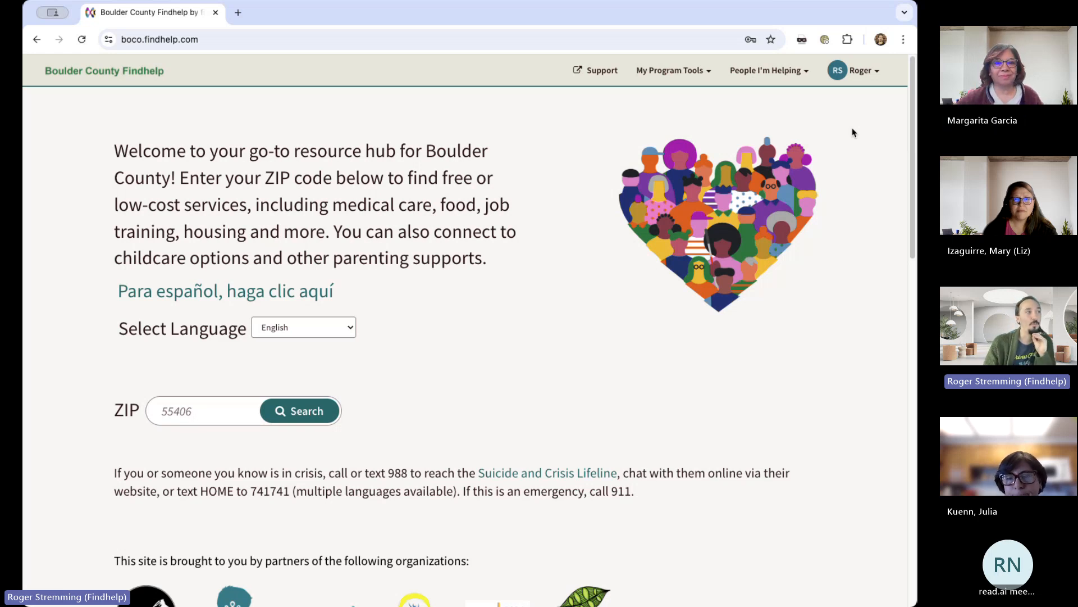
# - Open the My Team page to manage the team members and their program roles
pyautogui.click(692, 75)
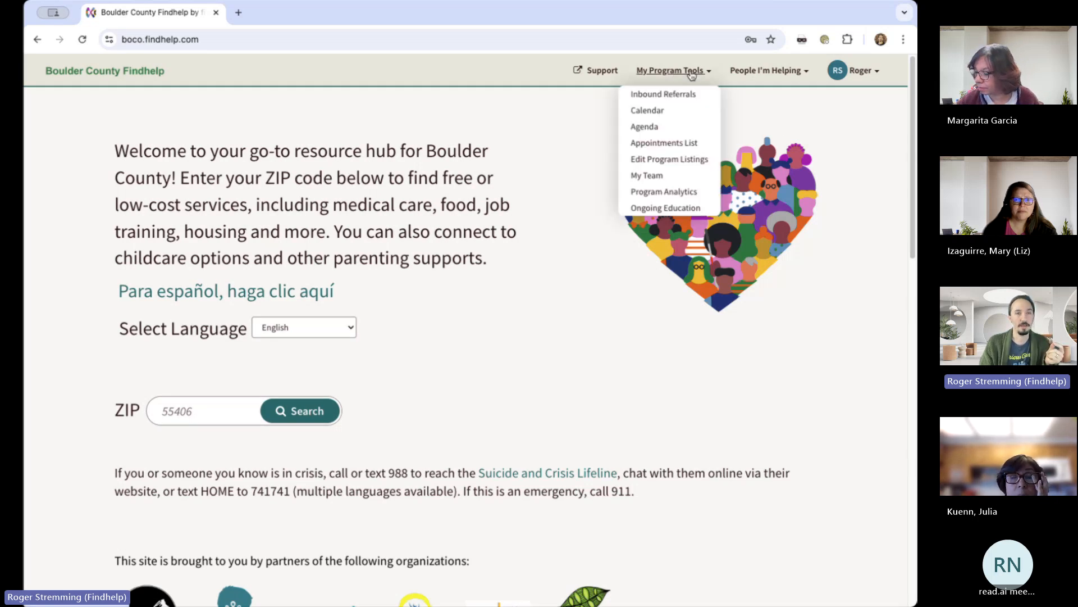
pyautogui.click(642, 176)
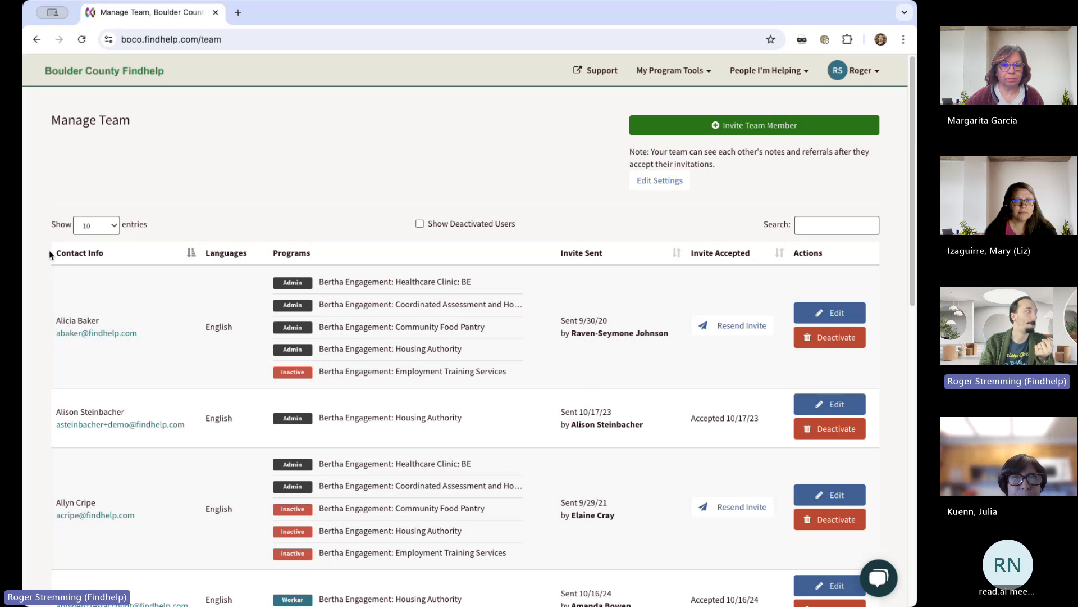
pyautogui.moveTo(913, 301)
pyautogui.mouseDown()
pyautogui.moveTo(914, 435)
pyautogui.moveTo(914, 281)
pyautogui.mouseUp()
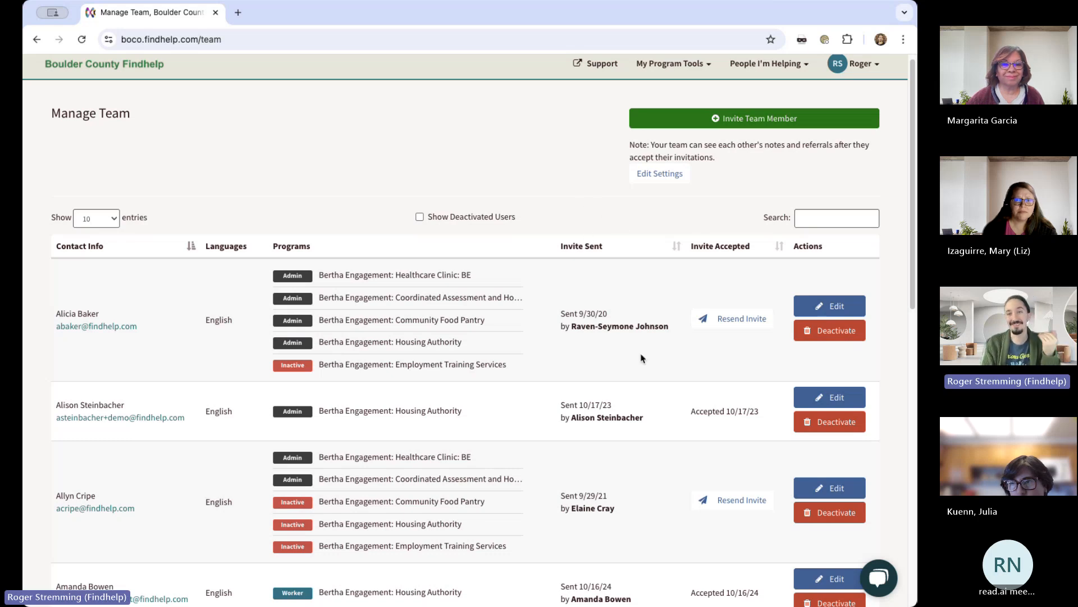
# - Start a team member invitation with the Admin role for Bertha Engagement: Healthcare Clinic: BE, and close it without sending
pyautogui.click(725, 127)
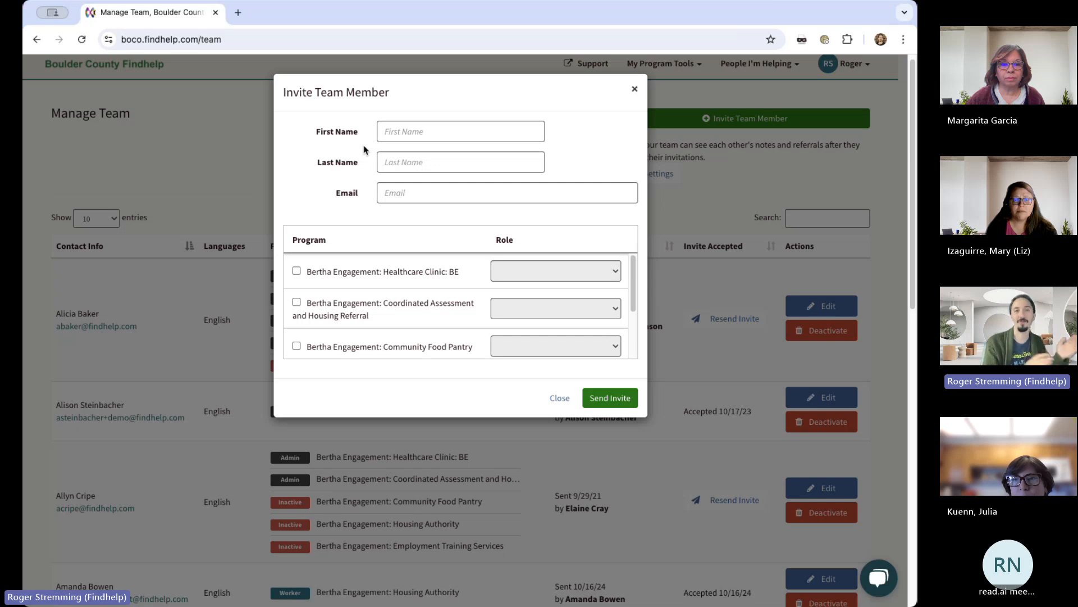
pyautogui.click(421, 134)
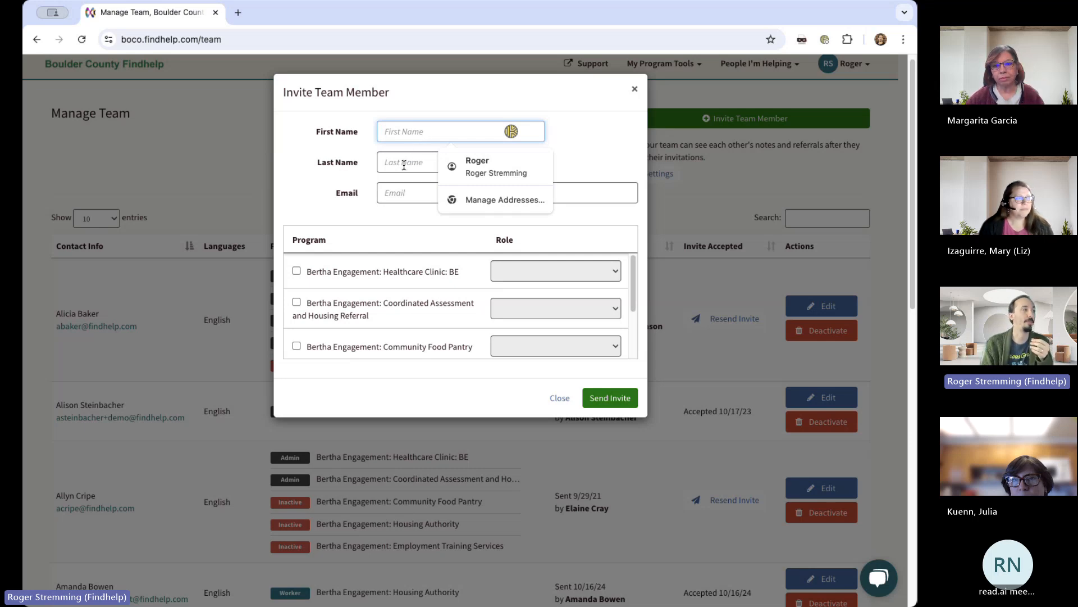
pyautogui.click(393, 193)
pyautogui.click(400, 219)
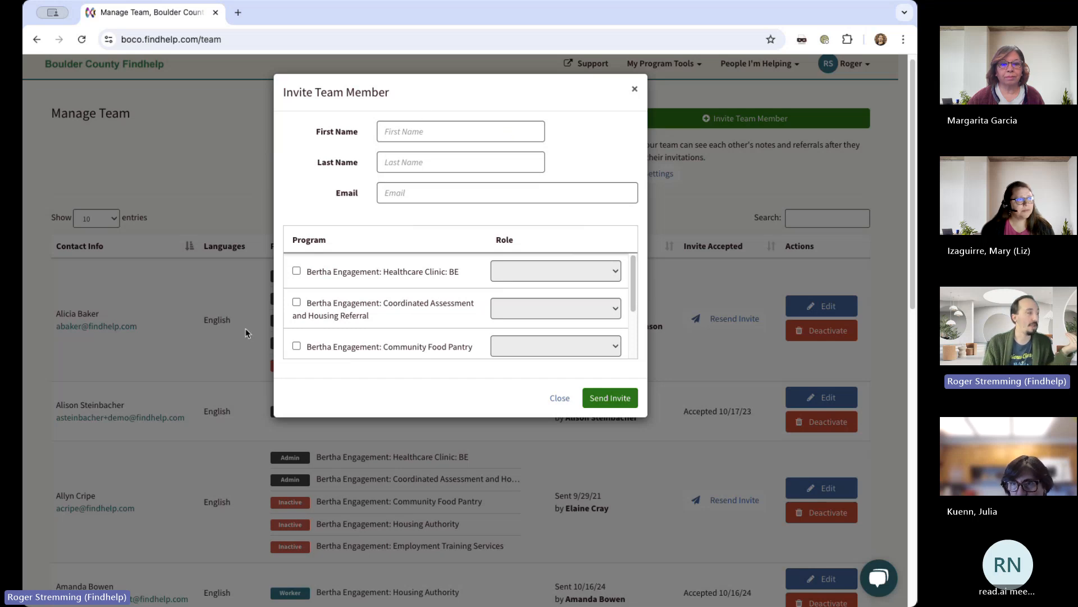
pyautogui.click(296, 271)
pyautogui.click(297, 303)
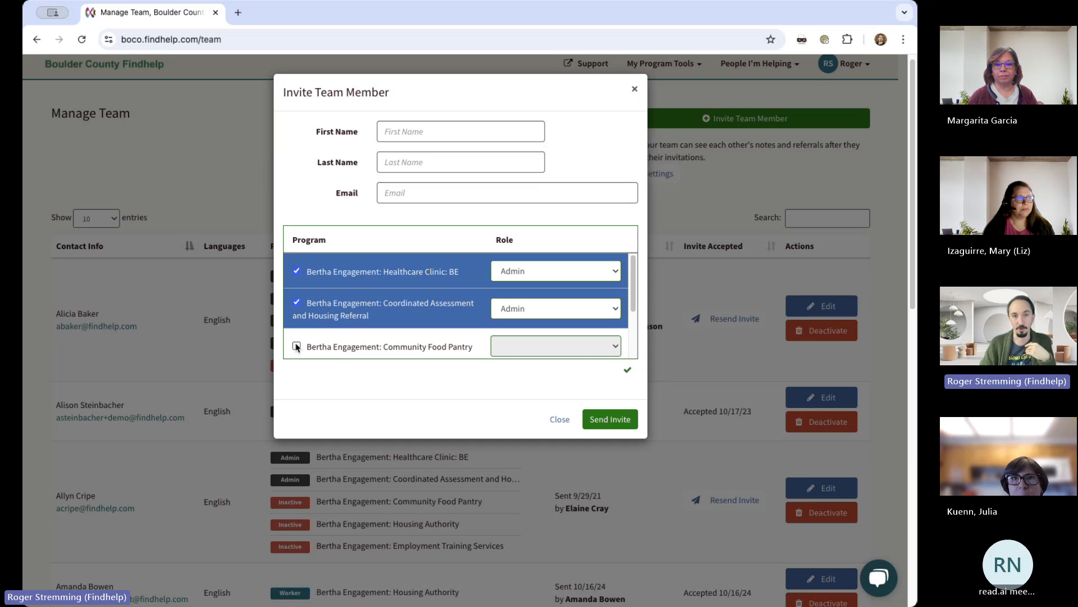
pyautogui.click(296, 302)
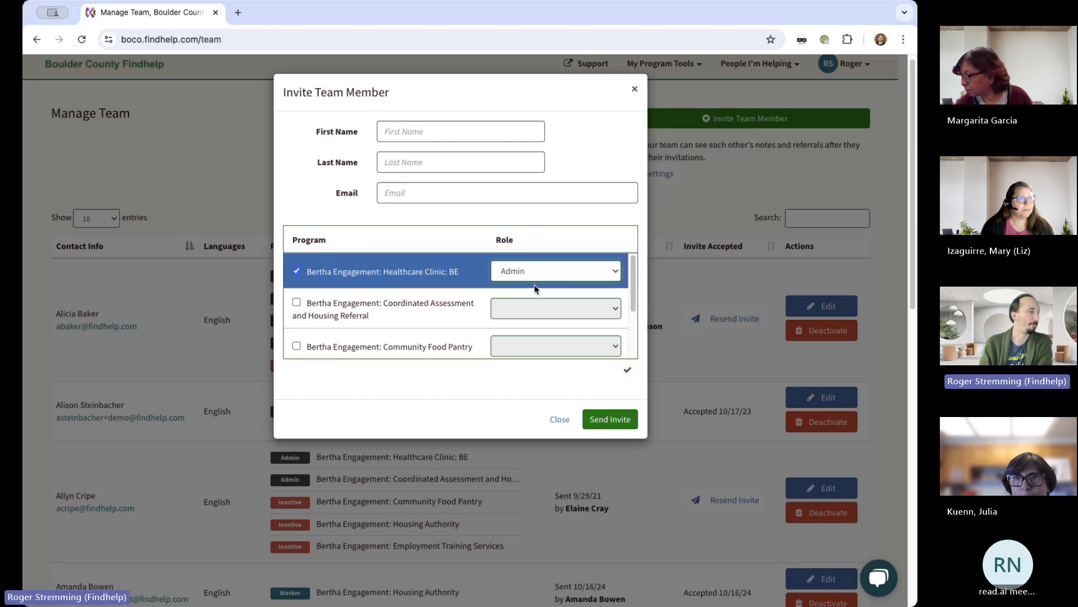
pyautogui.click(635, 91)
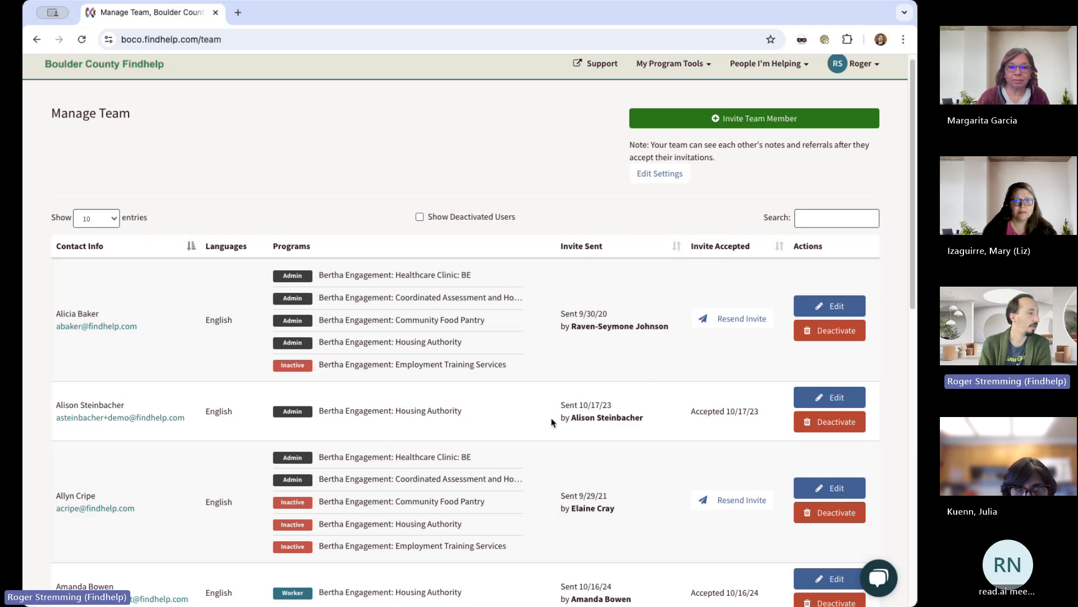
# - Set the test-account team member's role for Bertha Engagement: Housing Authority to Admin and save the update
pyautogui.scroll(-4, 911, 280)
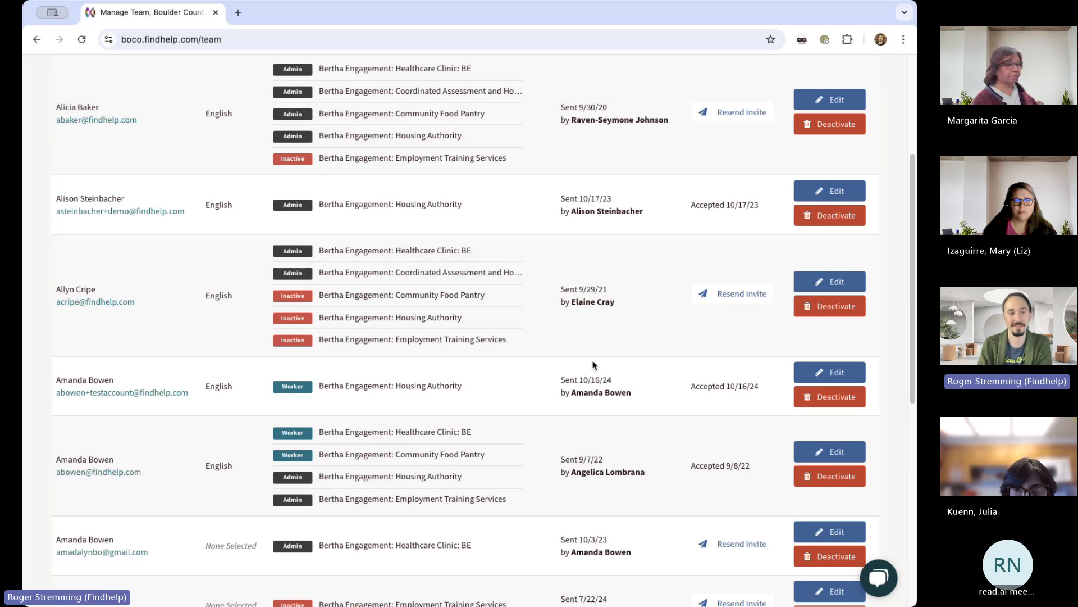
pyautogui.click(846, 379)
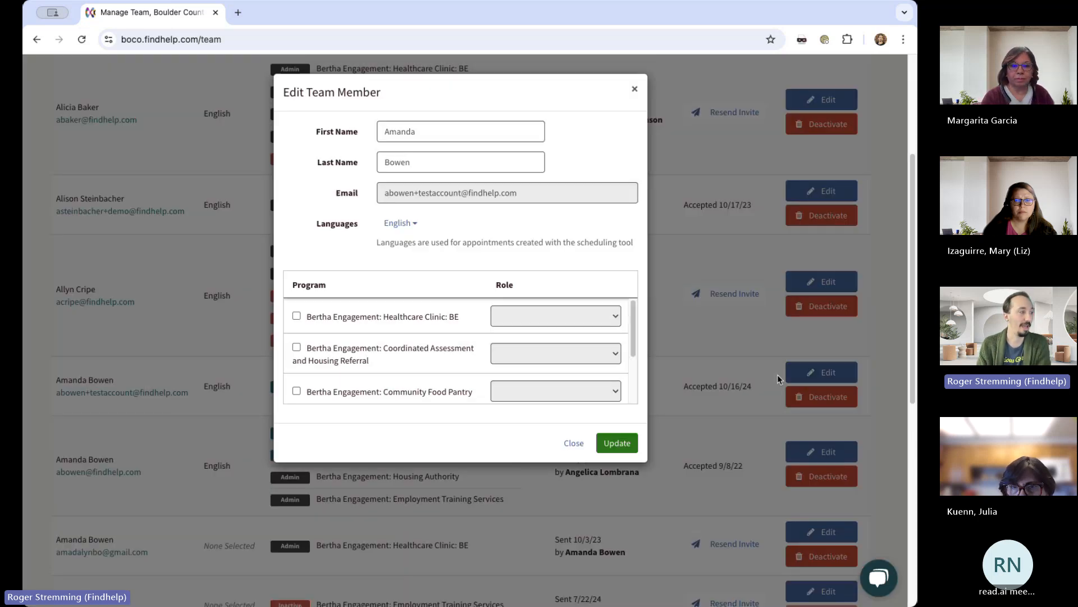
pyautogui.scroll(-2, 634, 348)
pyautogui.scroll(-1, 635, 358)
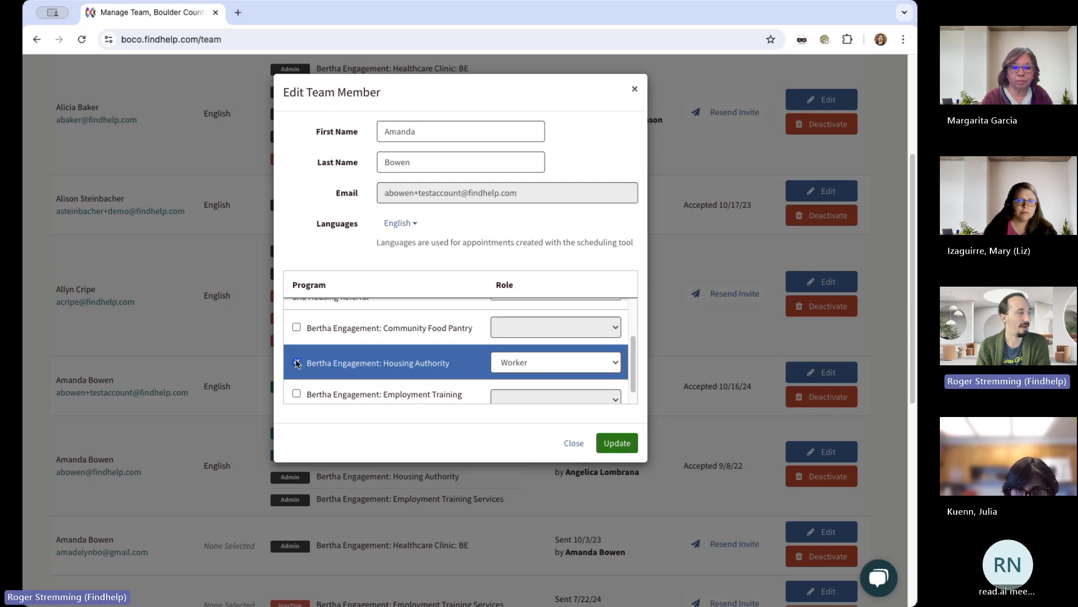
pyautogui.click(560, 360)
pyautogui.click(617, 443)
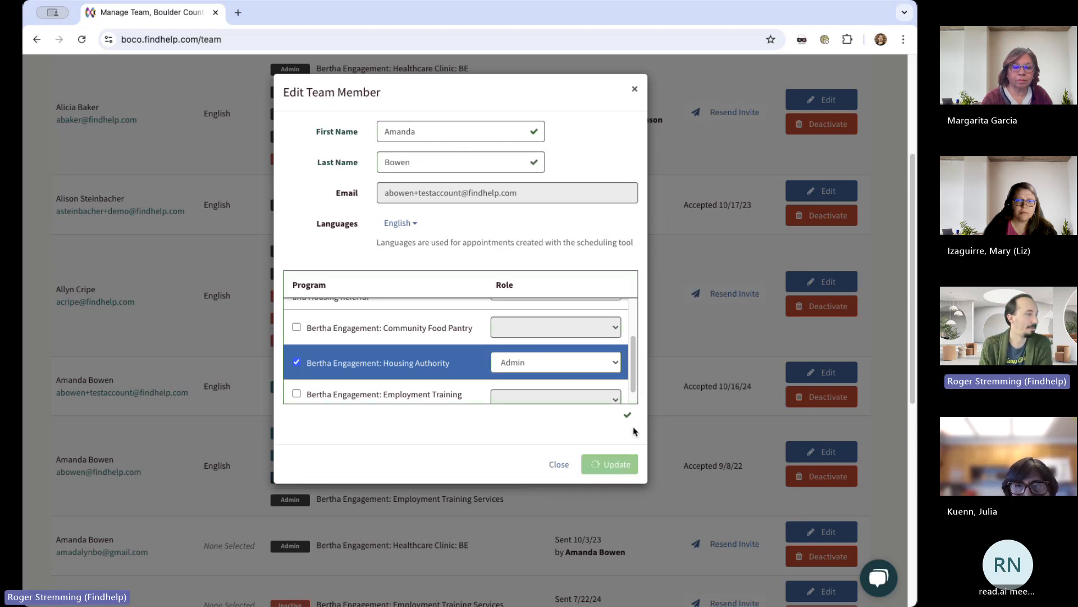
pyautogui.click(634, 91)
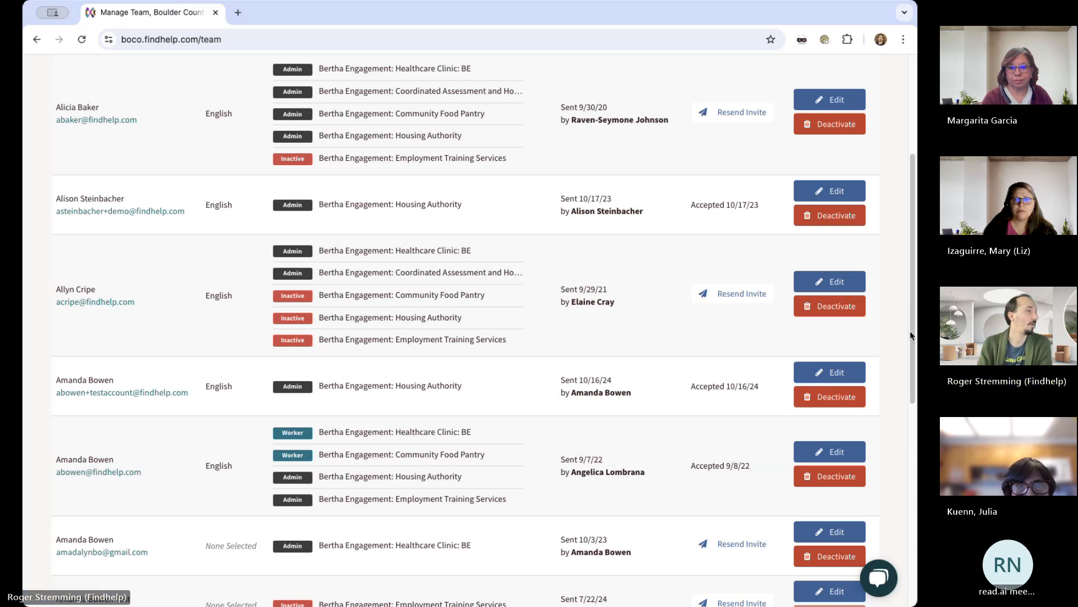
# - Open the Healthcare Clinic: BE program information for editing from the program listings
pyautogui.moveTo(912, 337); pyautogui.dragTo(912, 201)
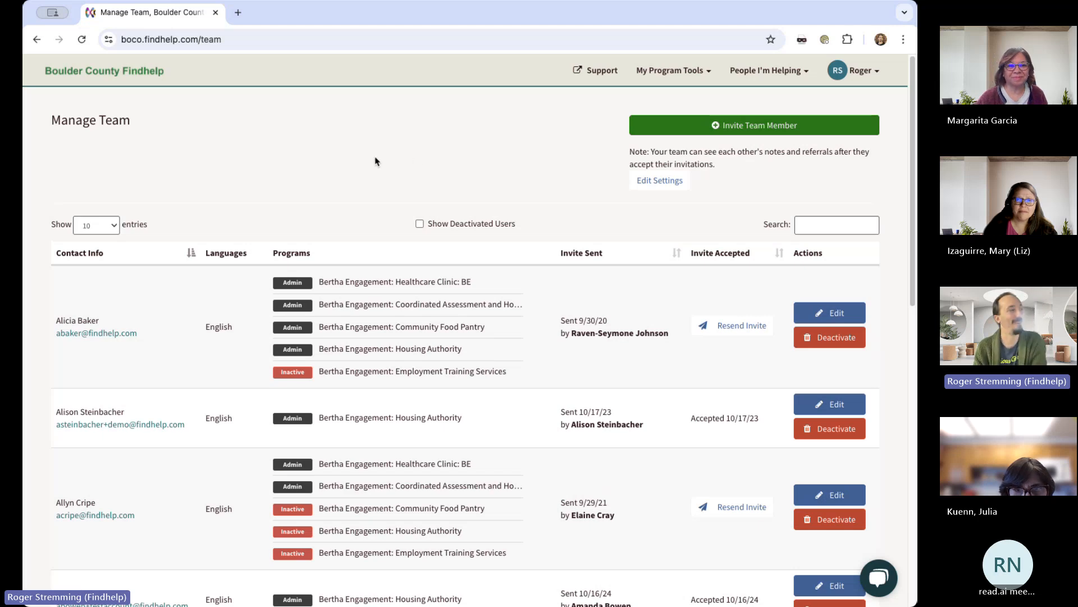
pyautogui.click(695, 78)
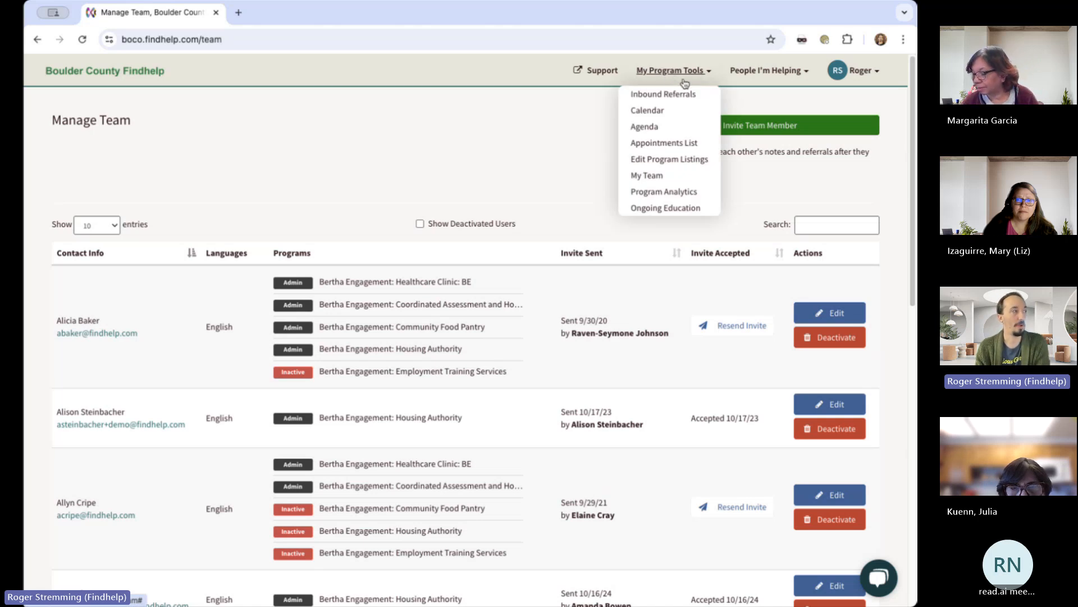
pyautogui.click(668, 162)
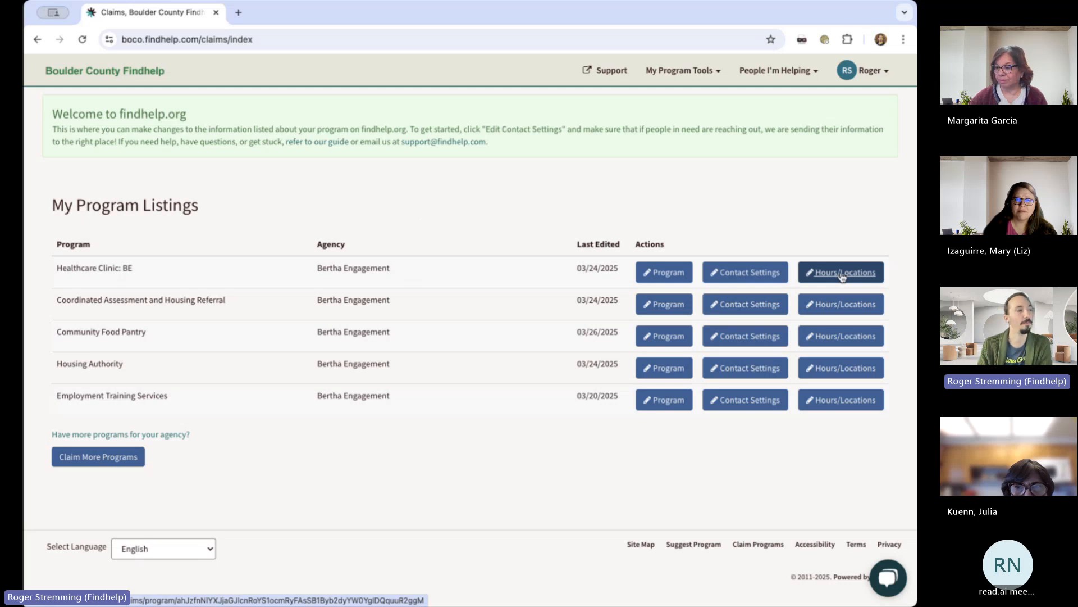
pyautogui.click(676, 278)
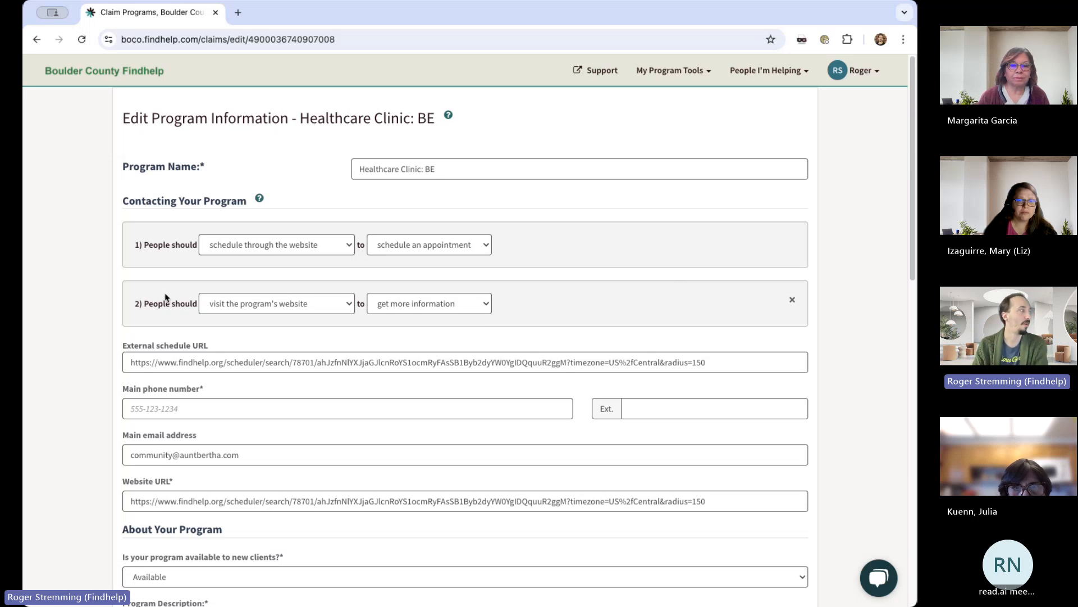
# - Examine the program's contact details, new-client availability, description and the category choices for its main services
pyautogui.moveTo(913, 230); pyautogui.dragTo(913, 311)
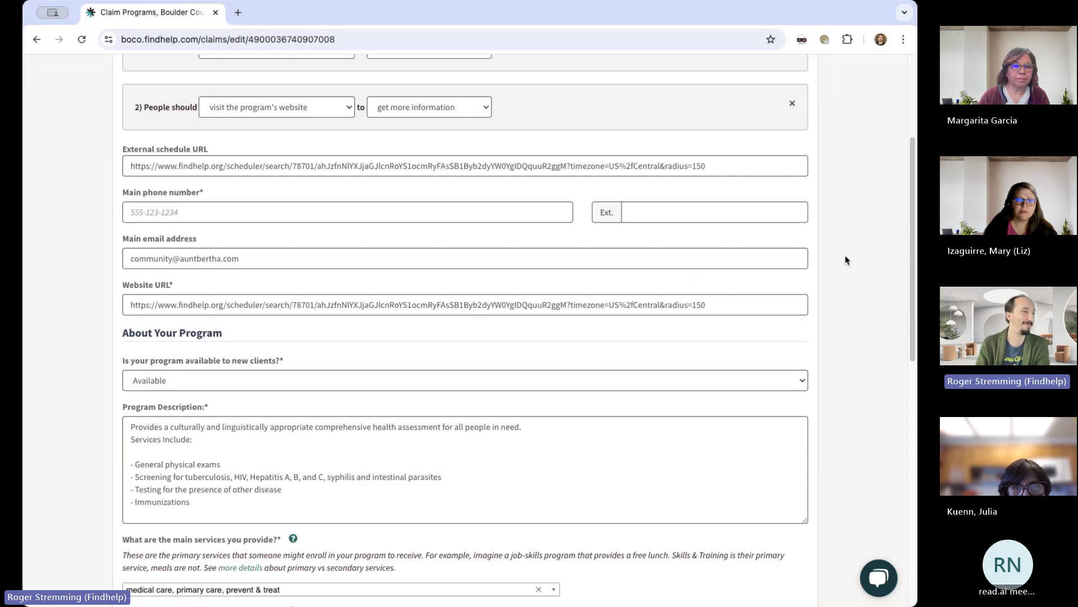
pyautogui.moveTo(913, 268); pyautogui.dragTo(915, 350)
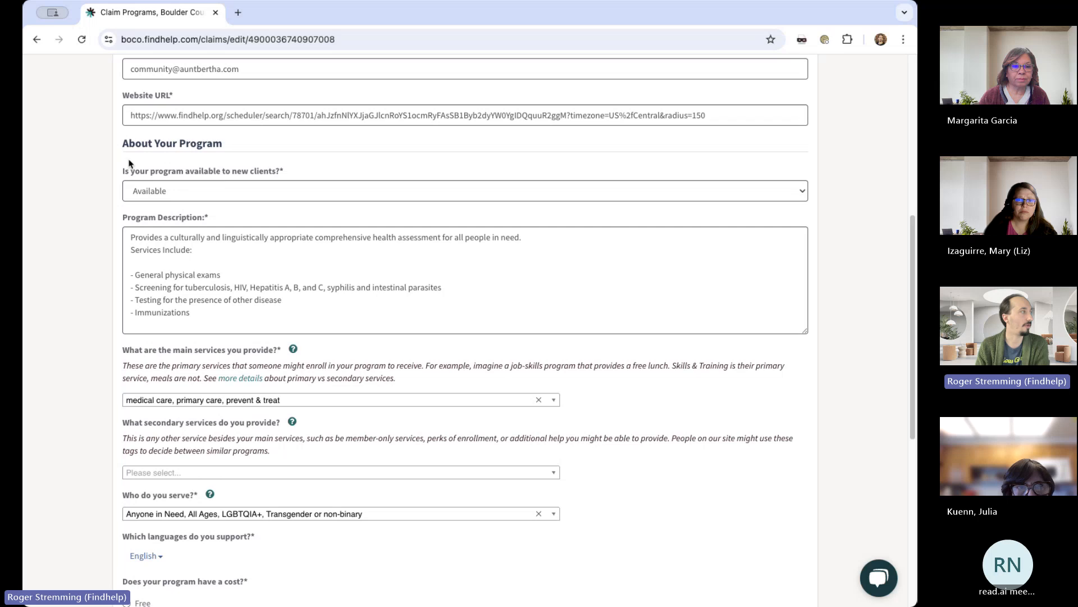
pyautogui.tripleClick(127, 144)
pyautogui.click(130, 176)
pyautogui.click(131, 176)
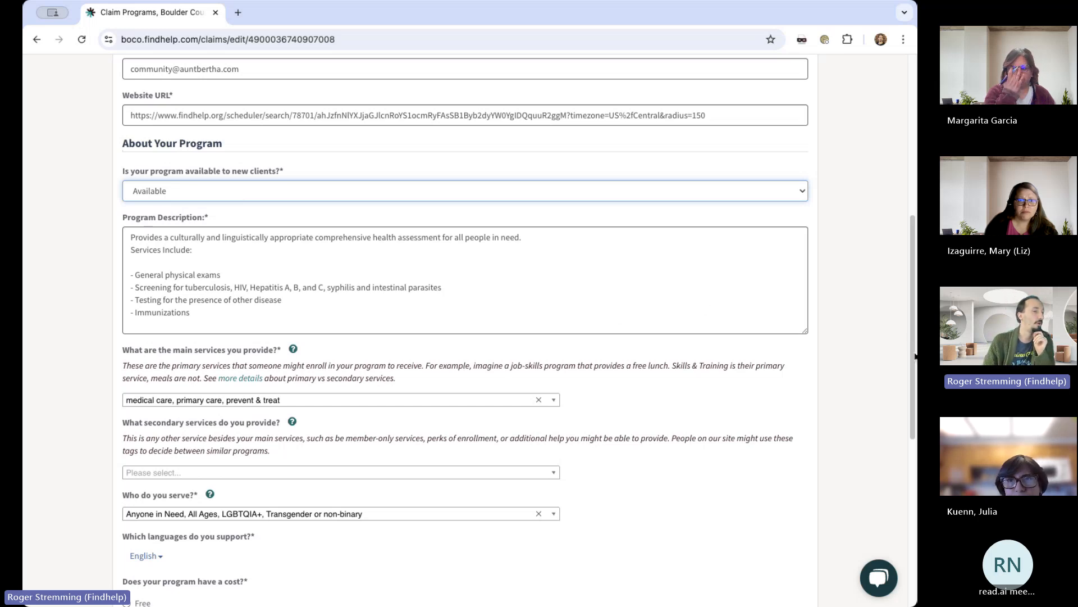
pyautogui.scroll(-4, 232, 244)
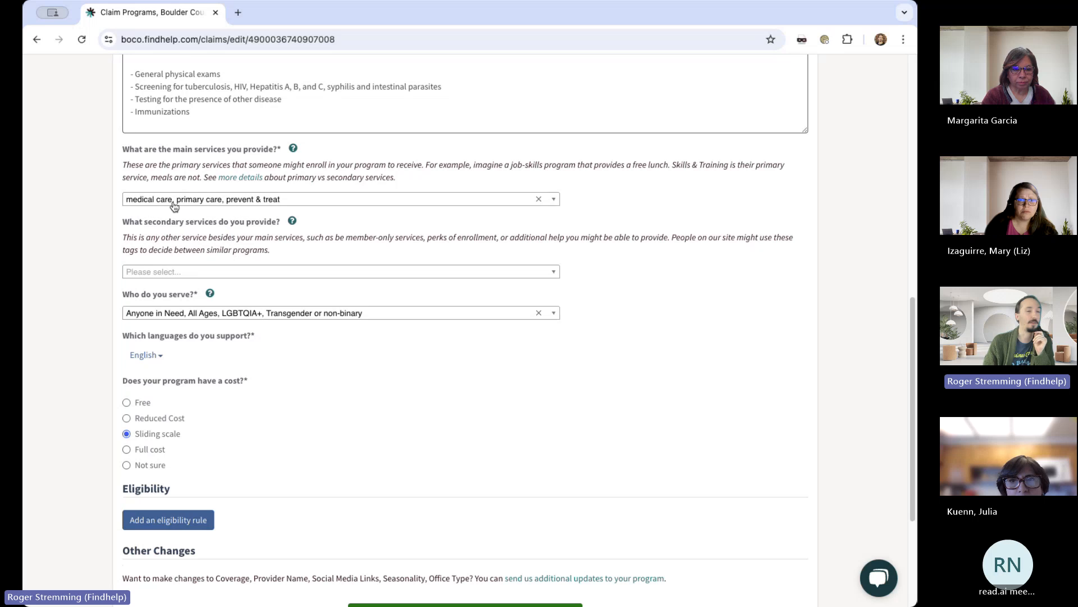
pyautogui.moveTo(174, 207)
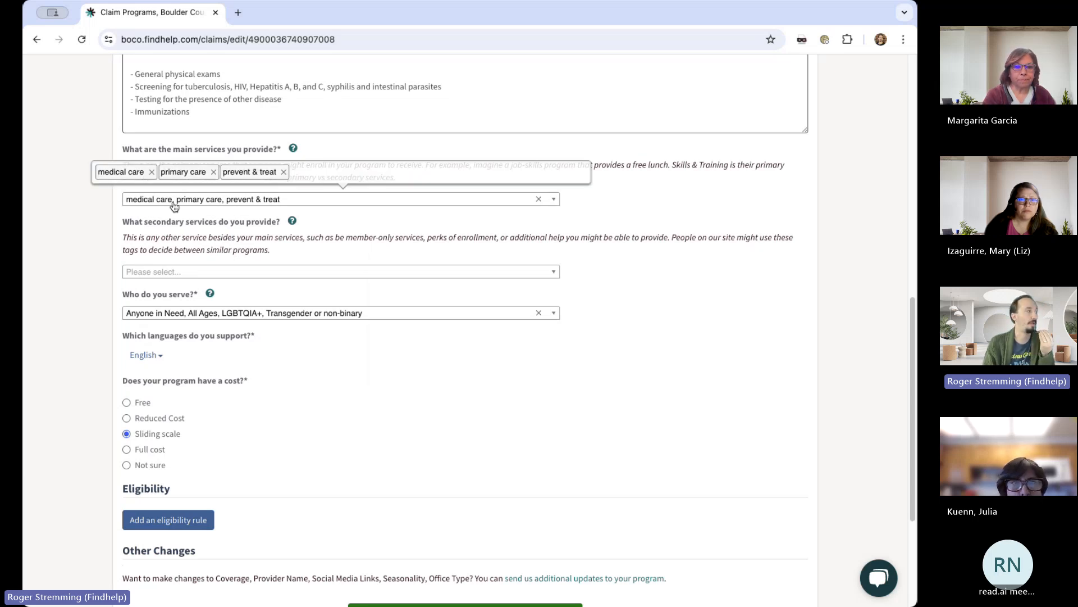
pyautogui.click(174, 206)
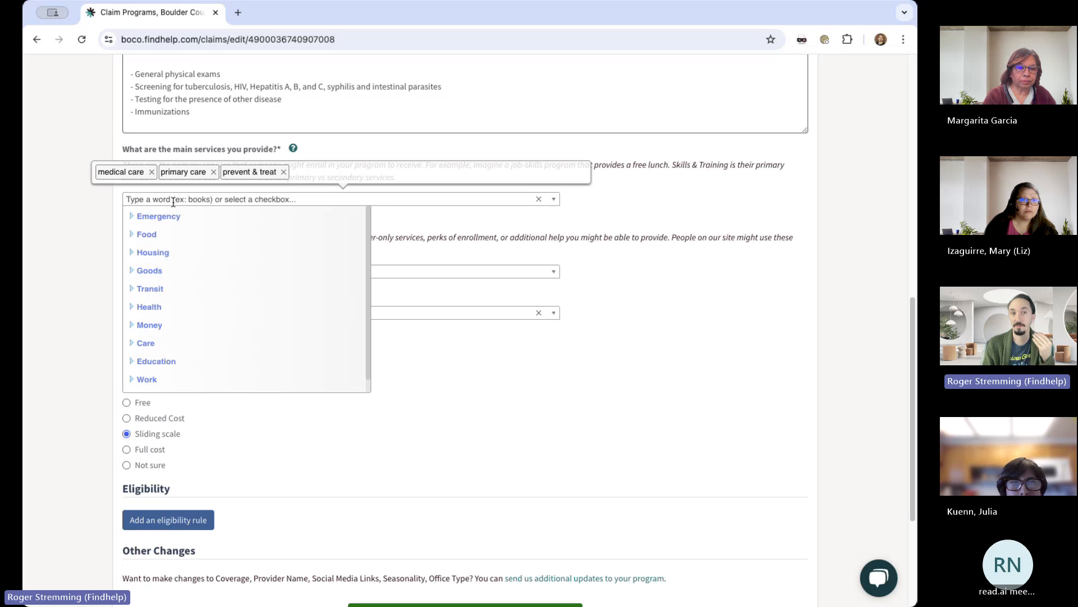
pyautogui.click(622, 308)
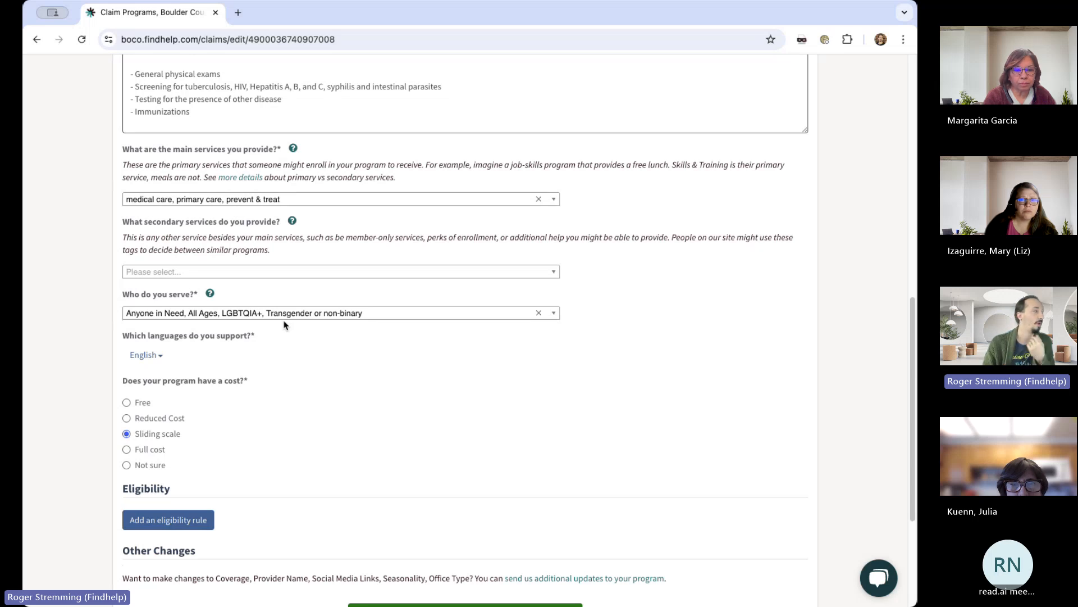
# - Examine the choices for who the program serves and its supported languages, plus the cost, eligibility and other changes sections
pyautogui.click(287, 317)
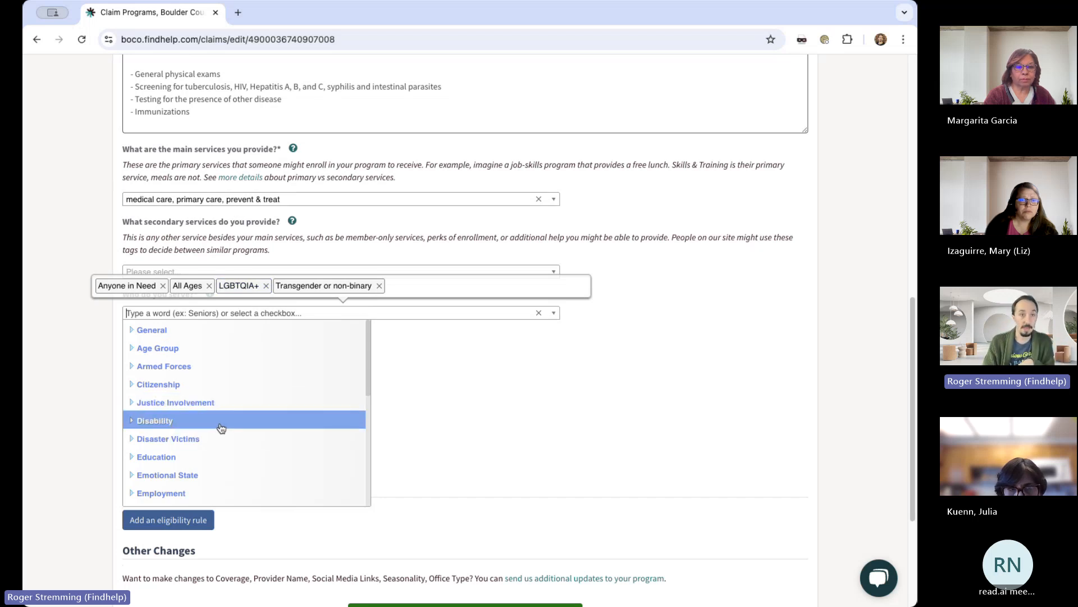
pyautogui.click(486, 397)
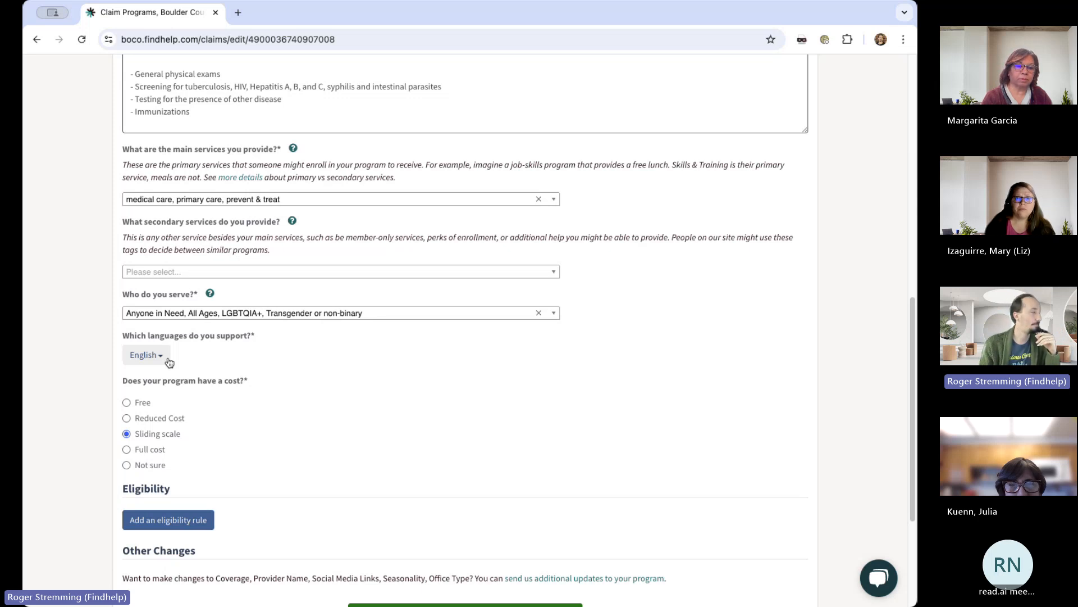
pyautogui.click(167, 359)
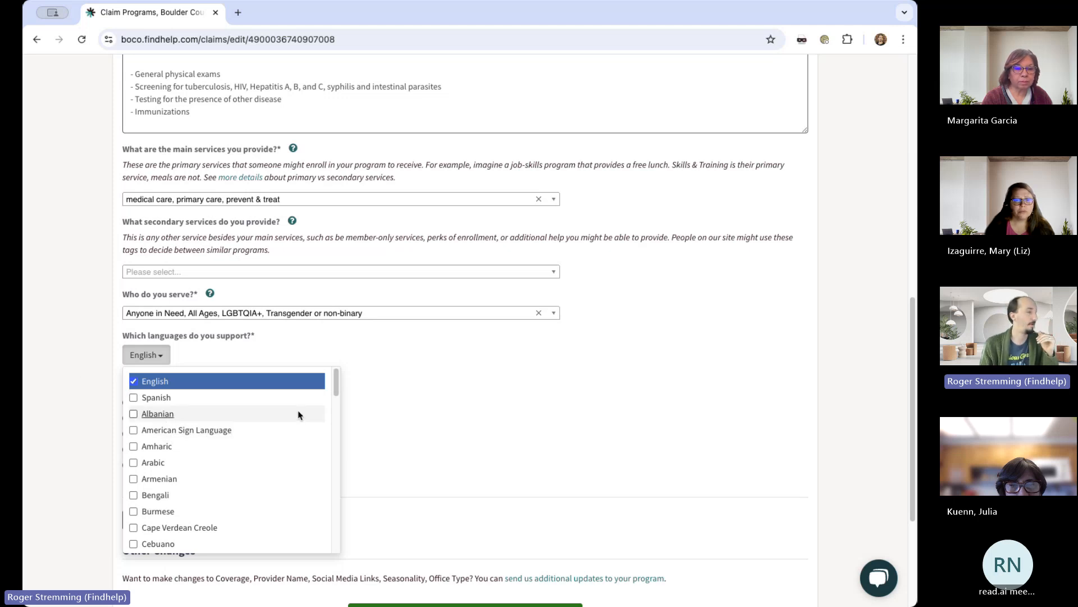
pyautogui.moveTo(336, 384); pyautogui.dragTo(336, 451)
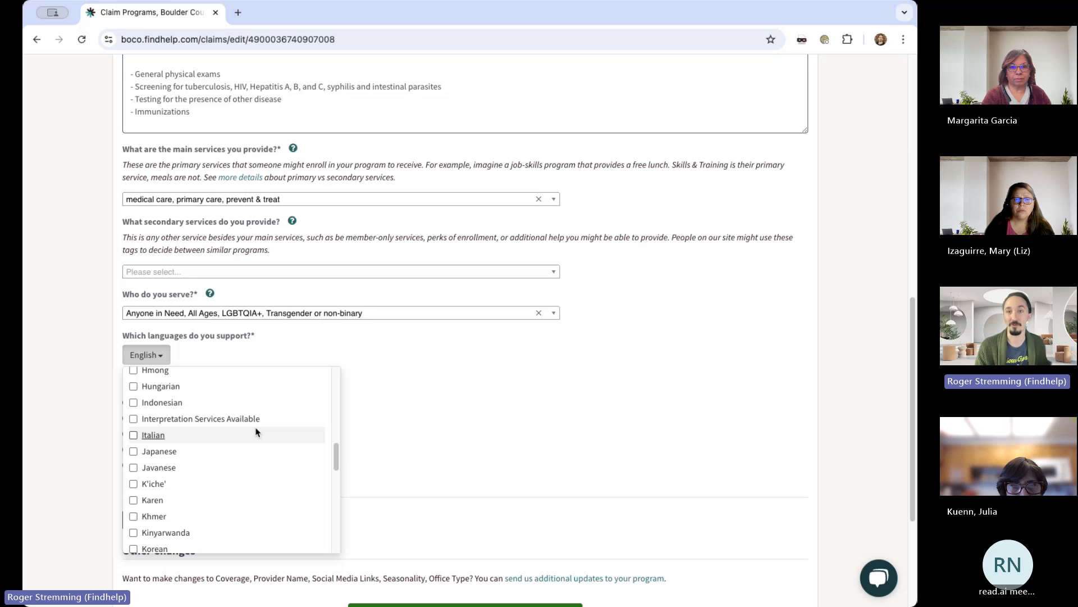
pyautogui.click(589, 356)
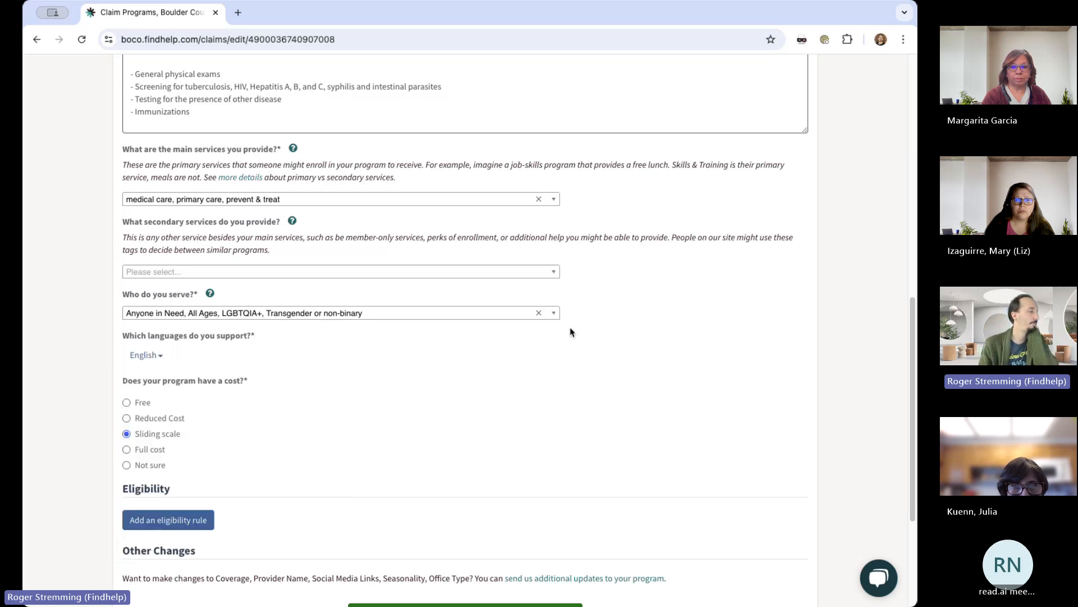
pyautogui.moveTo(913, 368); pyautogui.dragTo(914, 457)
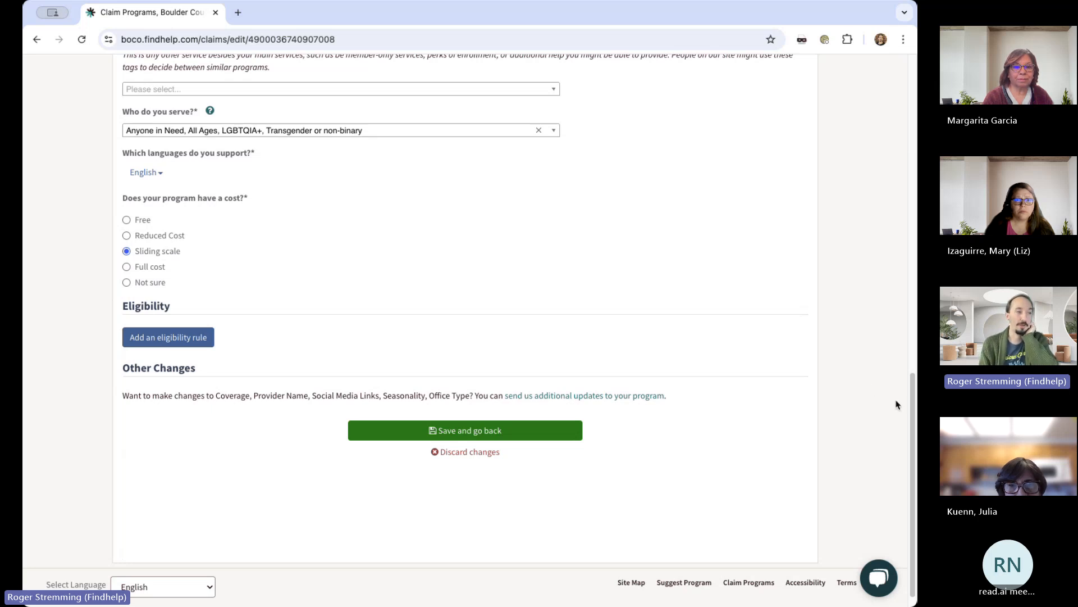
pyautogui.scroll(6, 915, 404)
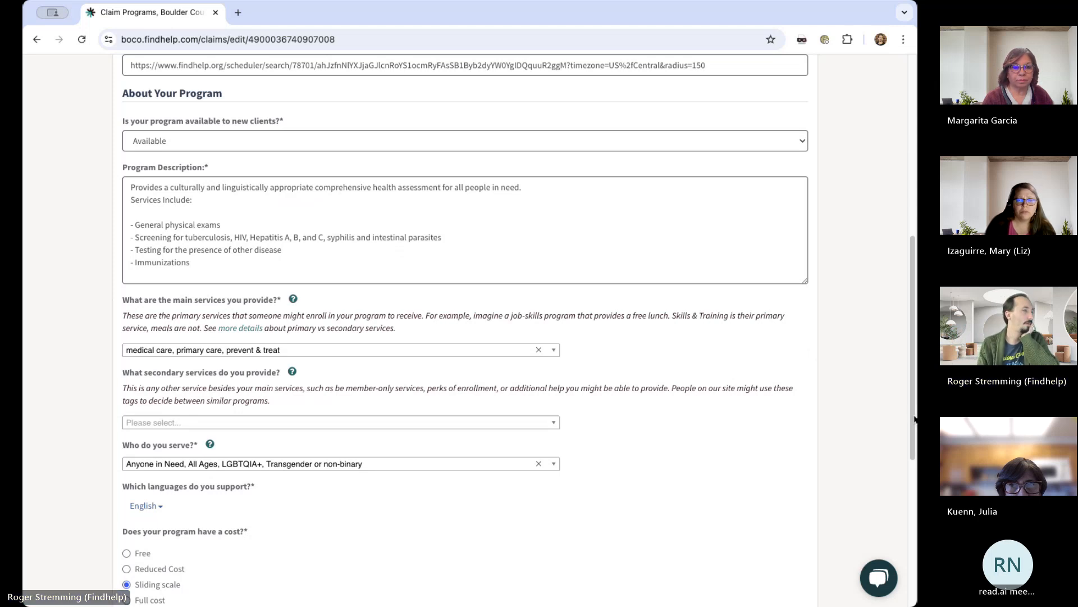
pyautogui.moveTo(915, 418); pyautogui.dragTo(906, 211)
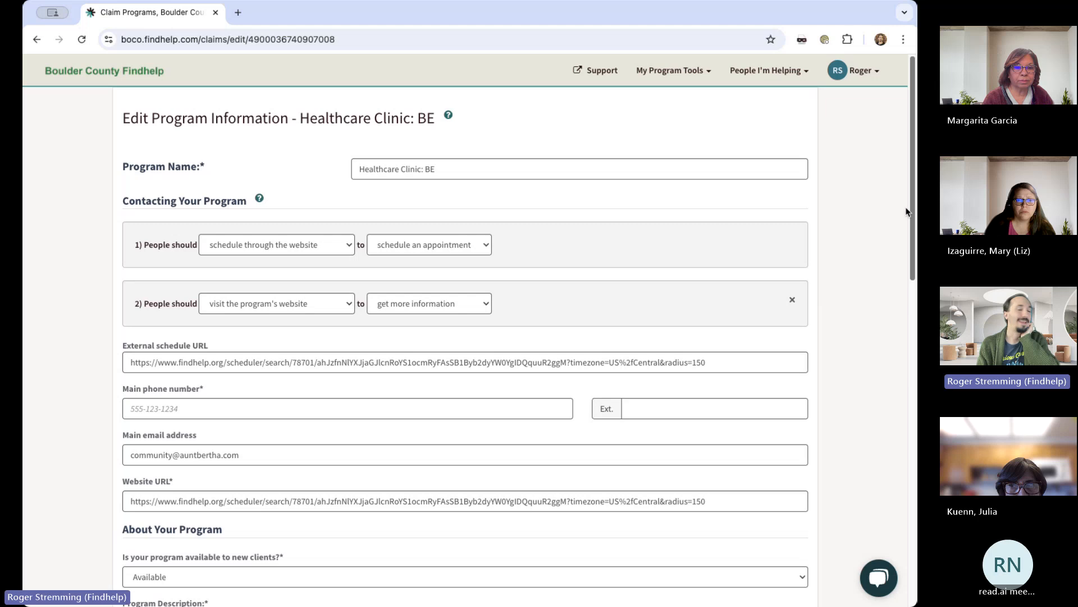